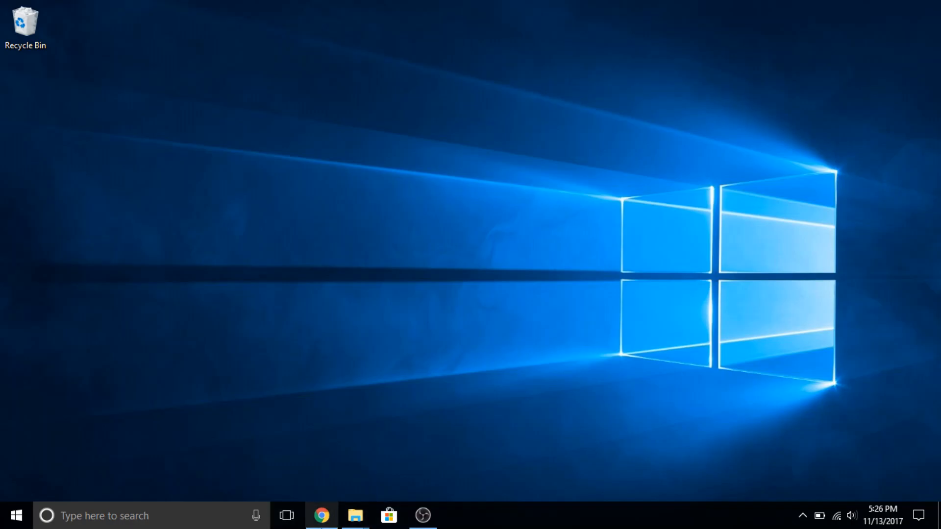
- Switch to Chrome's Microsoft Edge virtual machines download page and highlight the words "expire after 90 days" in the installation note
{"action": "left_click", "coordinate": [321, 516]}
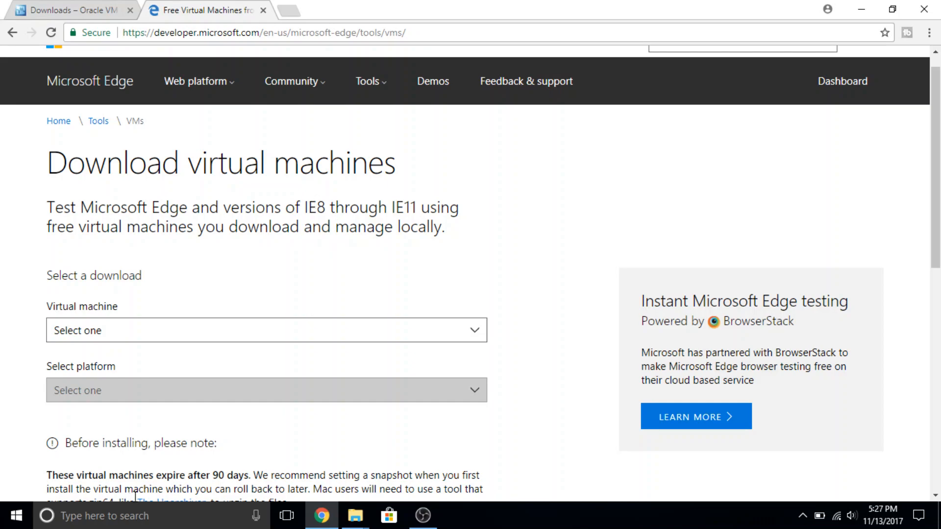
{"action": "left_click_drag", "start_coordinate": [156, 477], "coordinate": [248, 477]}
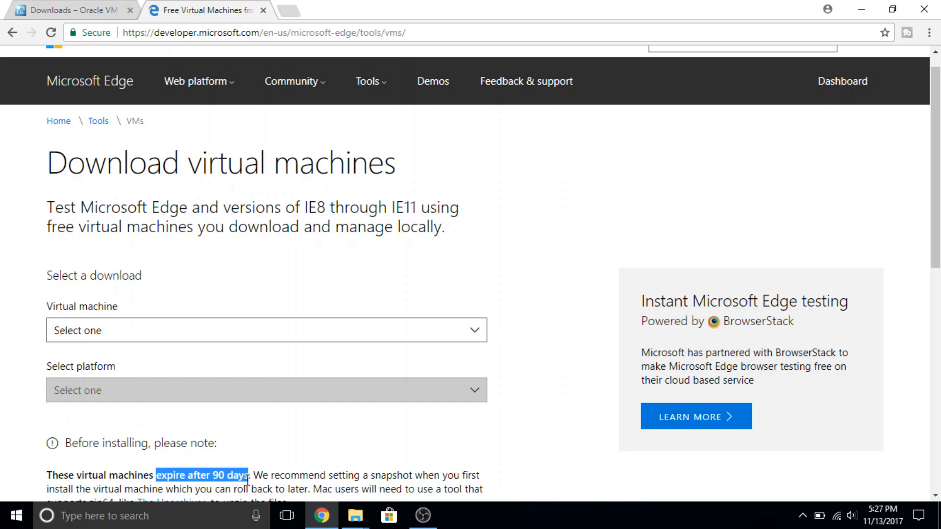
- Search Windows for "internet" and dismiss the search
{"action": "left_click", "coordinate": [123, 519]}
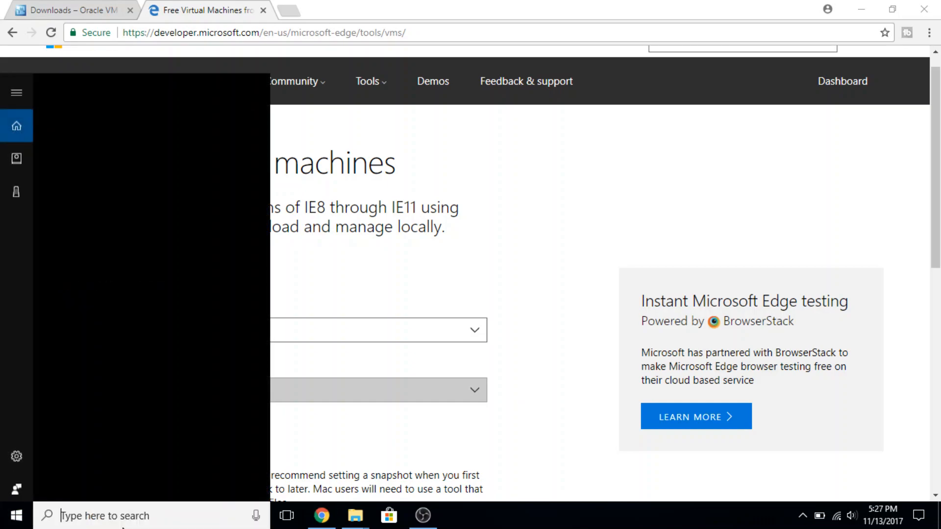
{"action": "type", "text": "internet"}
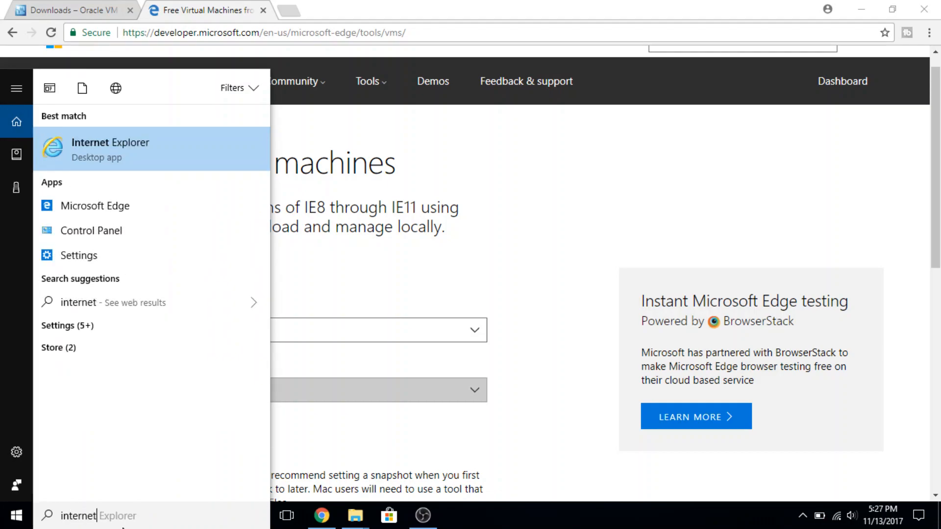
{"action": "key", "text": "Escape"}
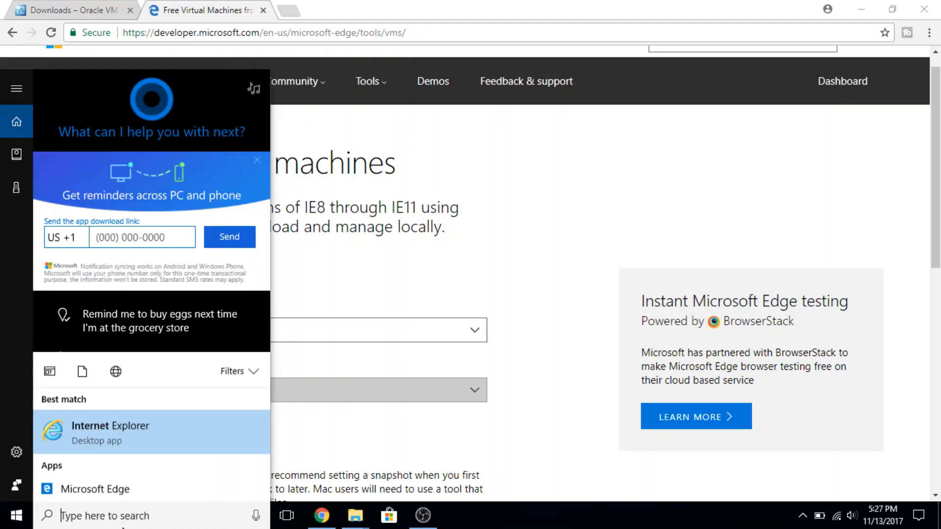
{"action": "key", "text": "Escape"}
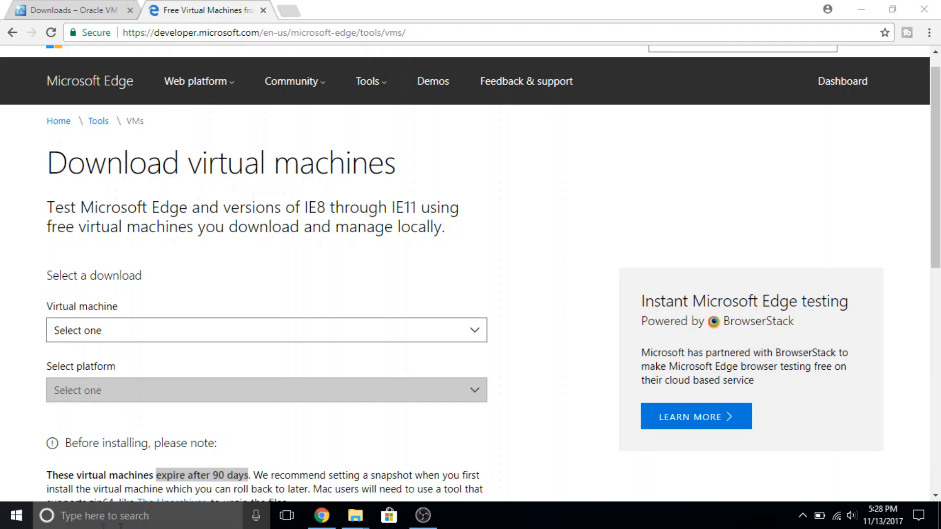
- Start the zip download of the IE8 on Win7 (x86) virtual machine for the VirtualBox platform, and cancel it
{"action": "left_click", "coordinate": [237, 337]}
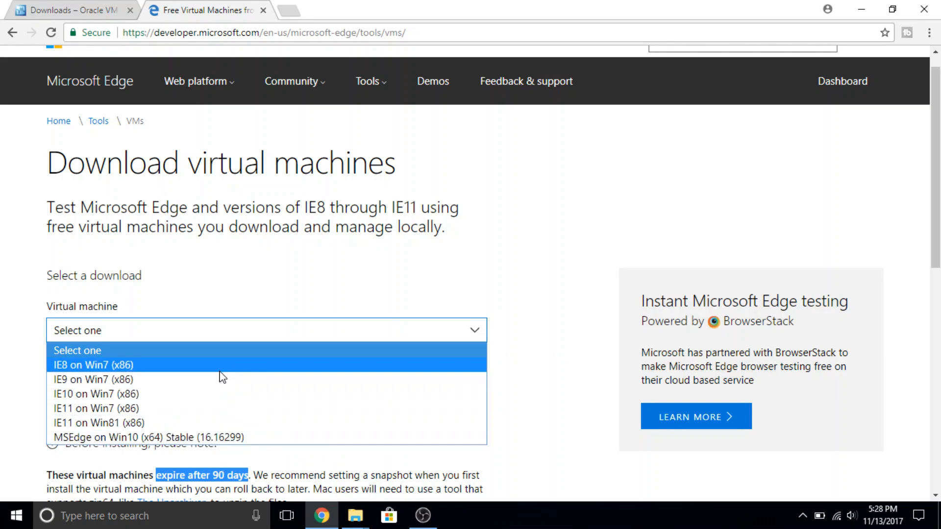
{"action": "left_click", "coordinate": [222, 367]}
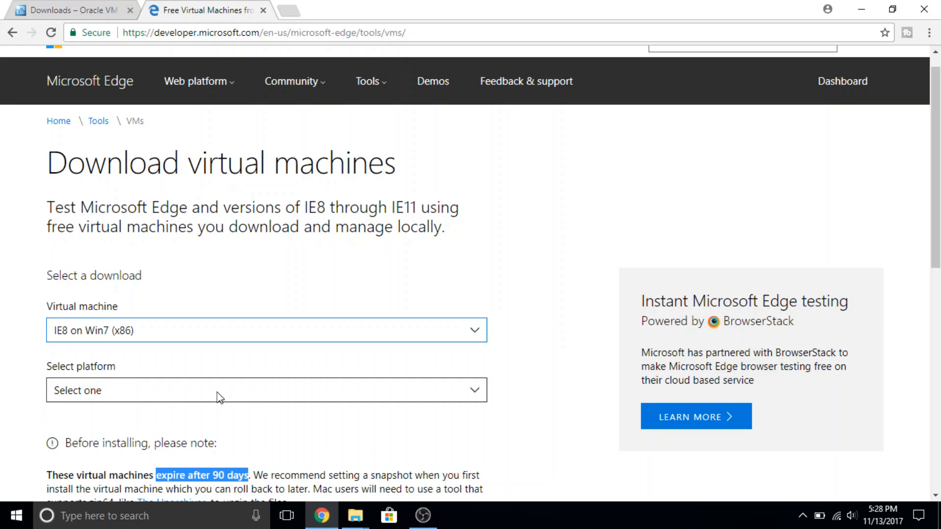
{"action": "left_click", "coordinate": [219, 394]}
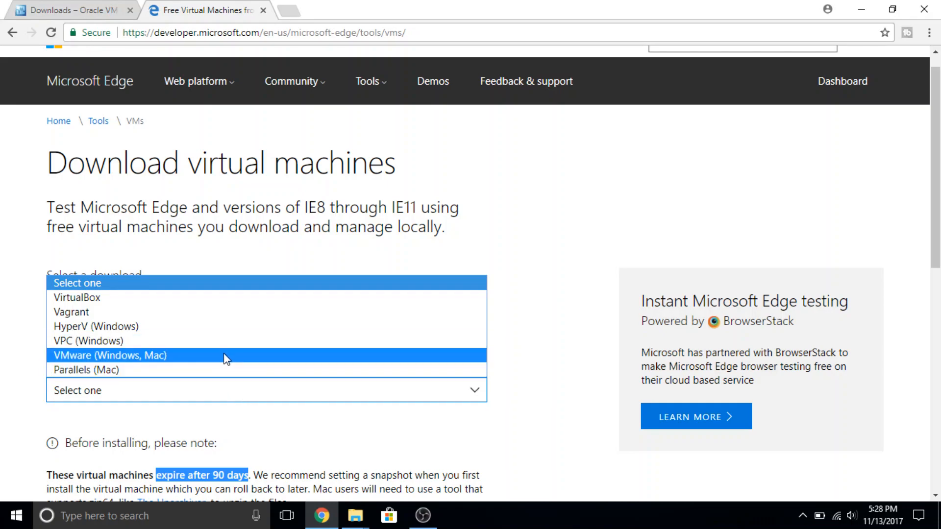
{"action": "left_click", "coordinate": [195, 297]}
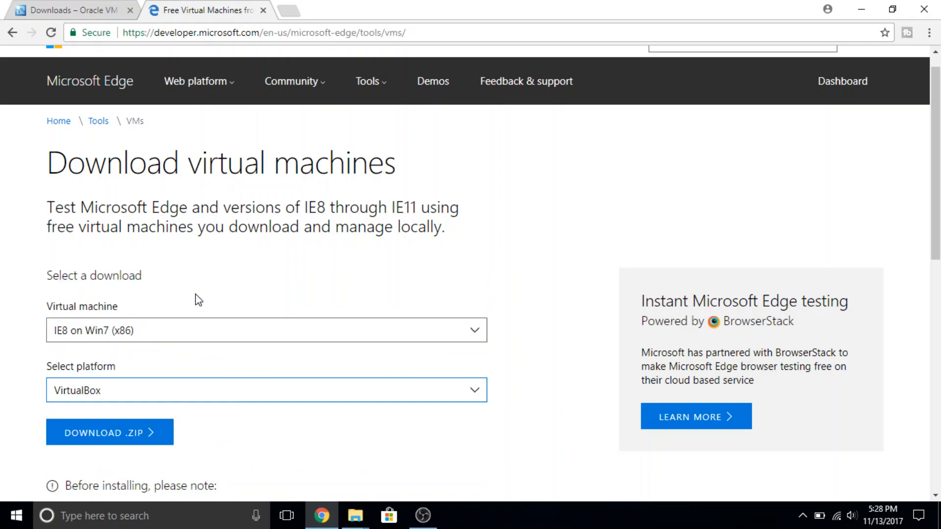
{"action": "left_click", "coordinate": [143, 446]}
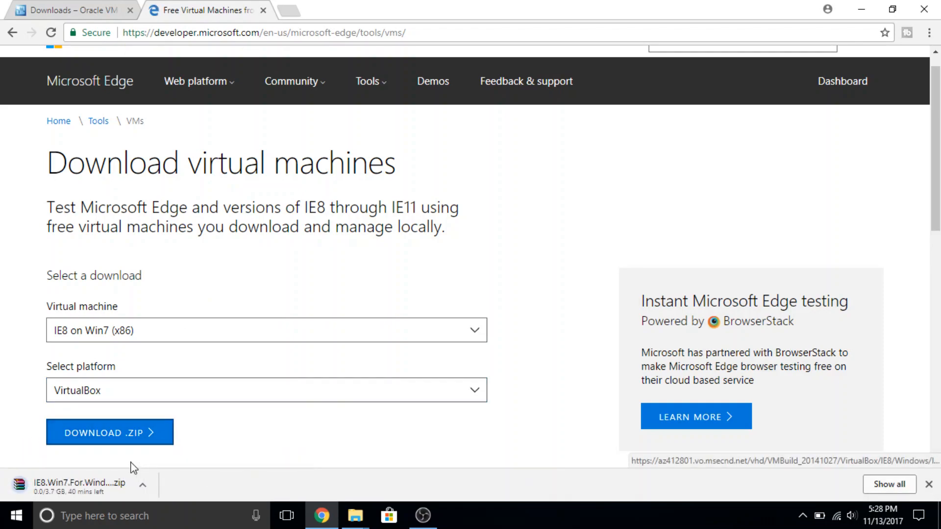
{"action": "right_click", "coordinate": [122, 483]}
{"action": "left_click", "coordinate": [163, 468]}
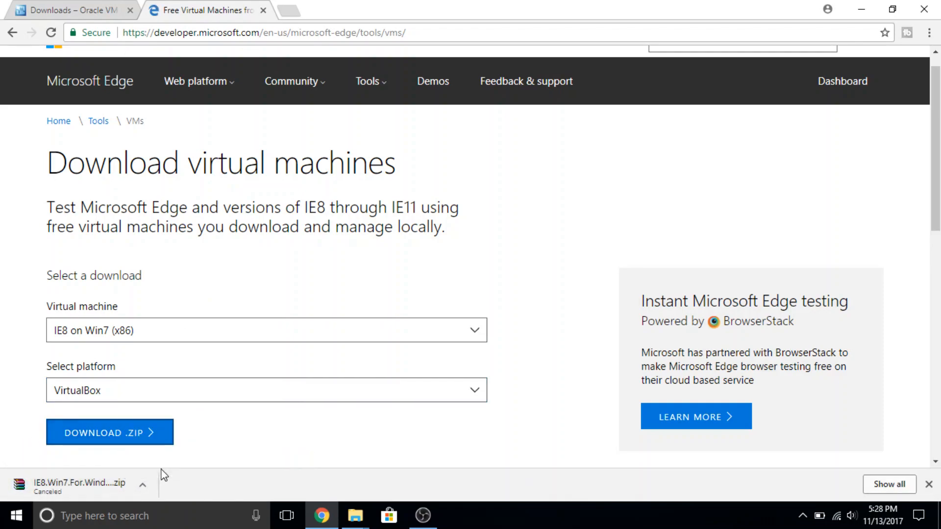
- Start downloading the VirtualBox 5.2.0 platform package for Windows hosts from the VirtualBox downloads page, and cancel it
{"action": "left_click", "coordinate": [108, 8]}
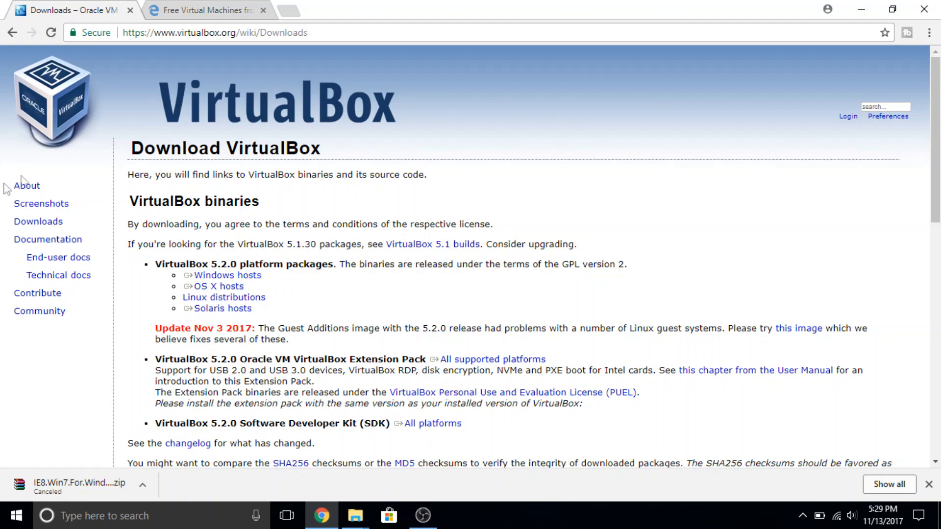
{"action": "left_click", "coordinate": [241, 289]}
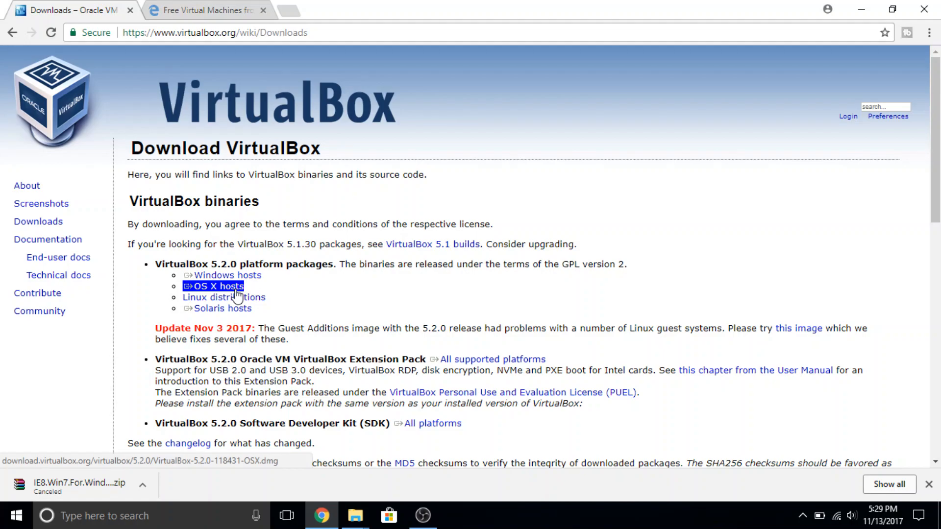
{"action": "left_click", "coordinate": [235, 298]}
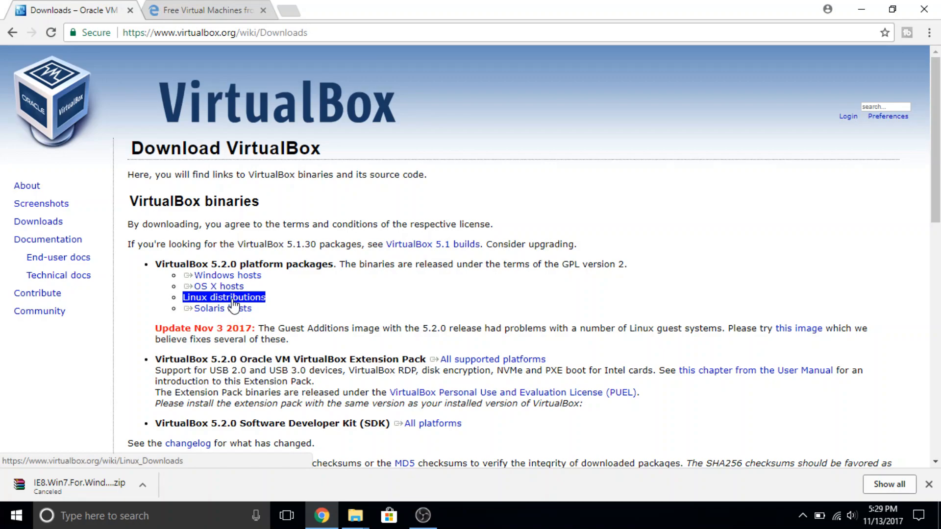
{"action": "left_click", "coordinate": [230, 310]}
{"action": "left_click", "coordinate": [232, 288]}
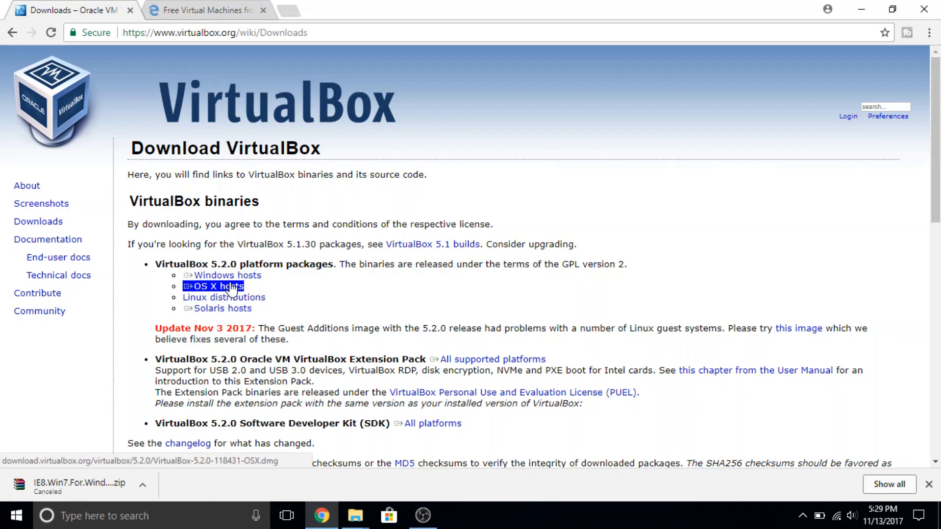
{"action": "left_click", "coordinate": [232, 277]}
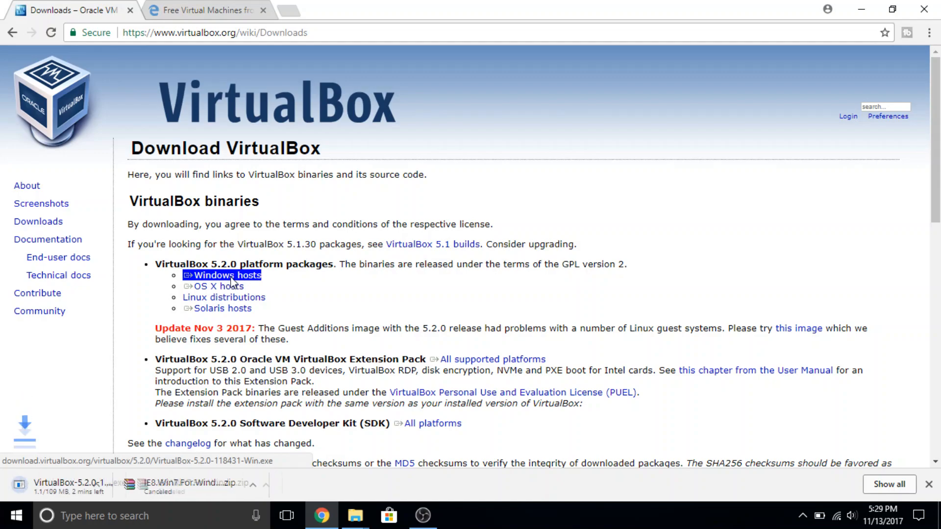
{"action": "left_click", "coordinate": [174, 415]}
{"action": "right_click", "coordinate": [88, 496]}
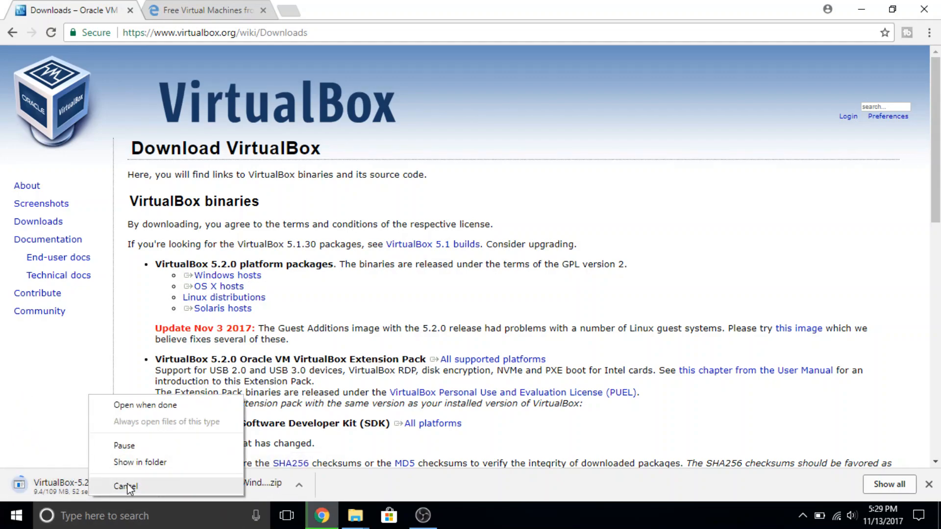
{"action": "left_click", "coordinate": [127, 485]}
- Start the 64-bit WinRAR download from the WinRAR site, and cancel it
{"action": "mouse_move", "coordinate": [338, 527]}
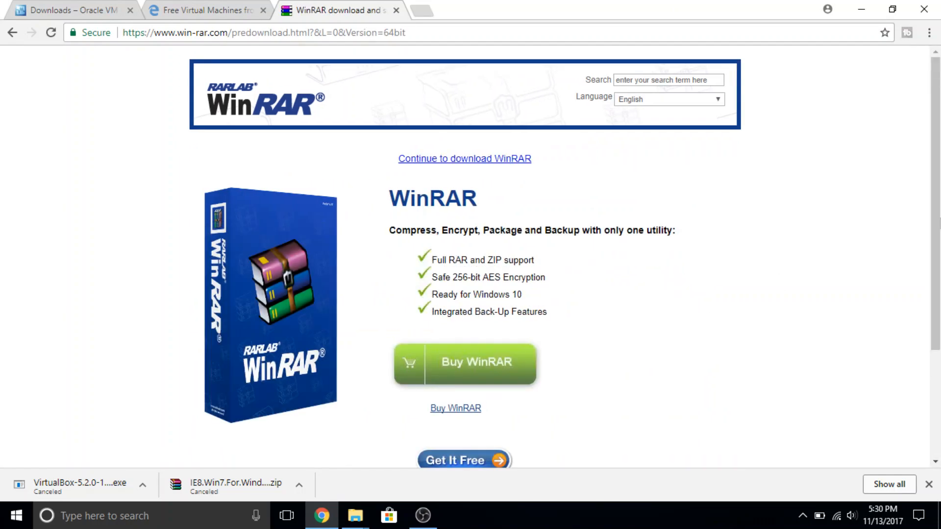
{"action": "scroll", "coordinate": [395, 310], "scroll_direction": "down", "scroll_amount": 2}
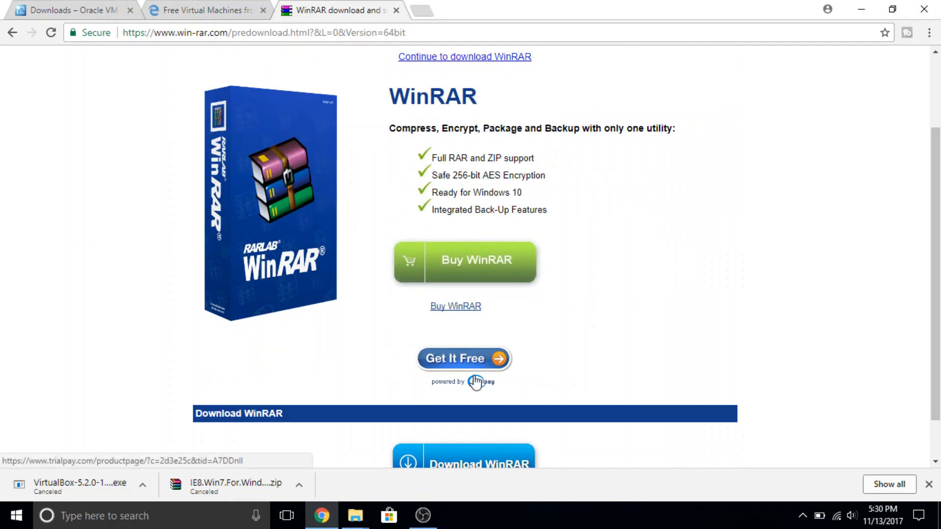
{"action": "scroll", "coordinate": [936, 366], "scroll_direction": "down", "scroll_amount": 1}
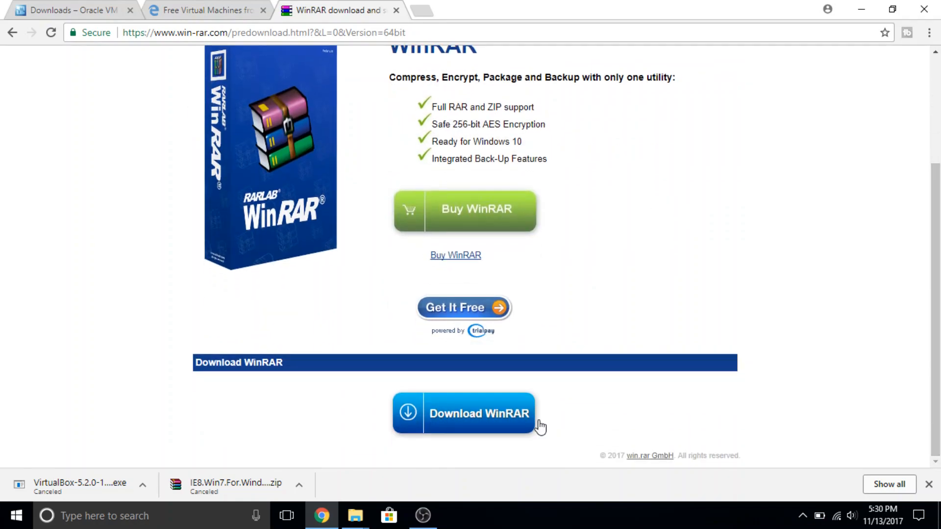
{"action": "left_click", "coordinate": [463, 416]}
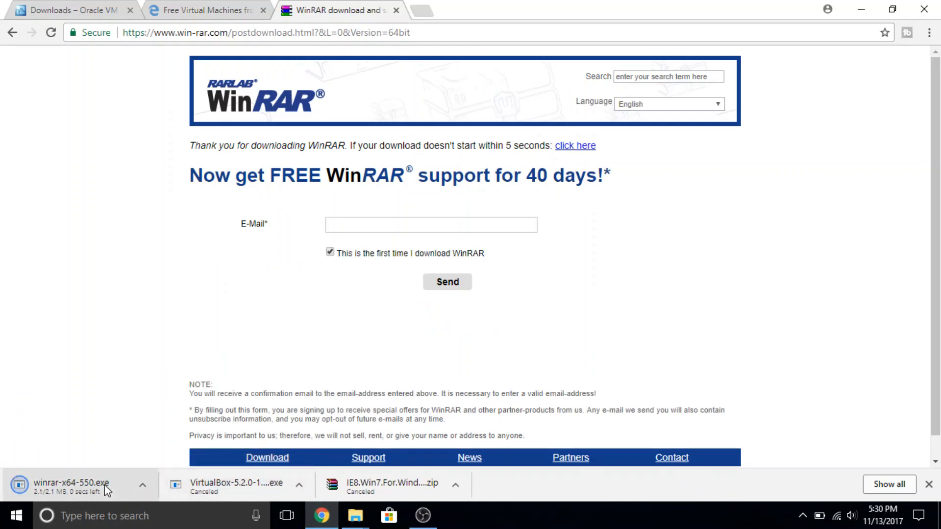
{"action": "right_click", "coordinate": [107, 490]}
{"action": "left_click", "coordinate": [175, 475]}
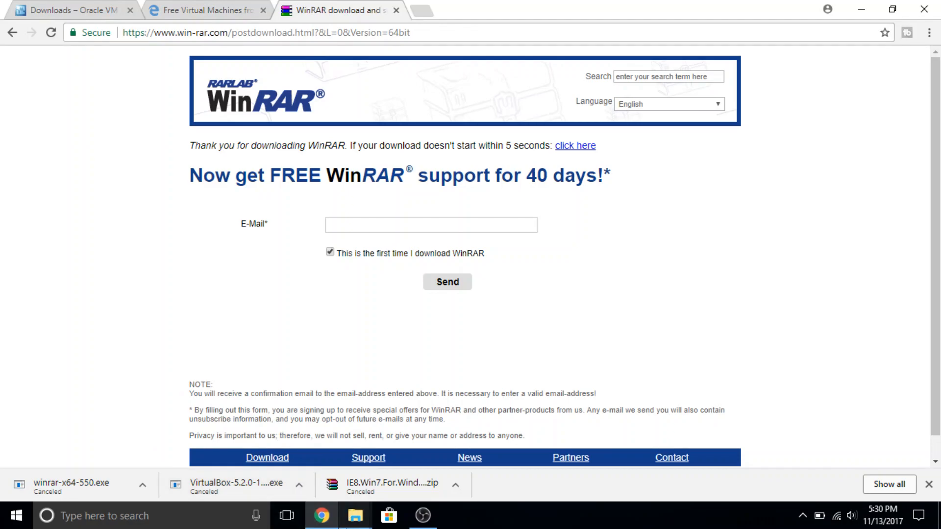
- Open a new File Explorer window and go to the Downloads folder
{"action": "left_click", "coordinate": [918, 523]}
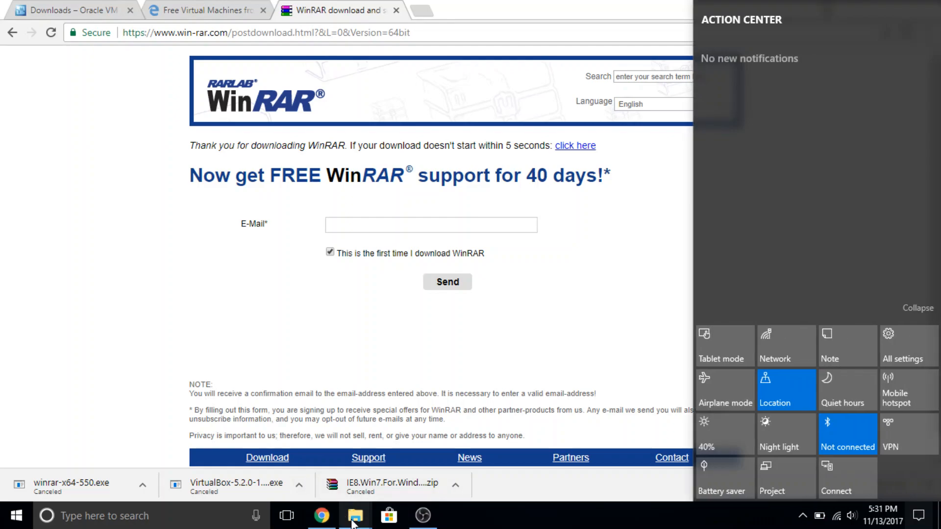
{"action": "right_click", "coordinate": [353, 519]}
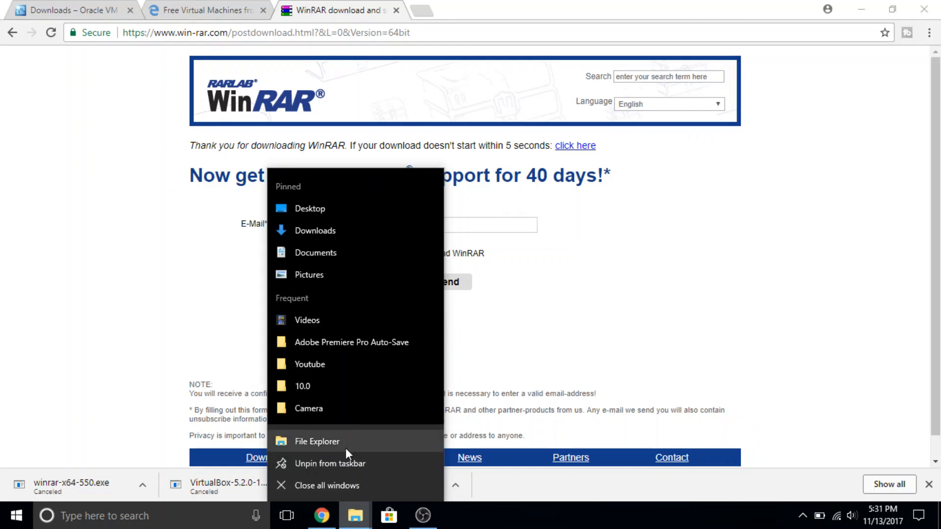
{"action": "left_click", "coordinate": [345, 448]}
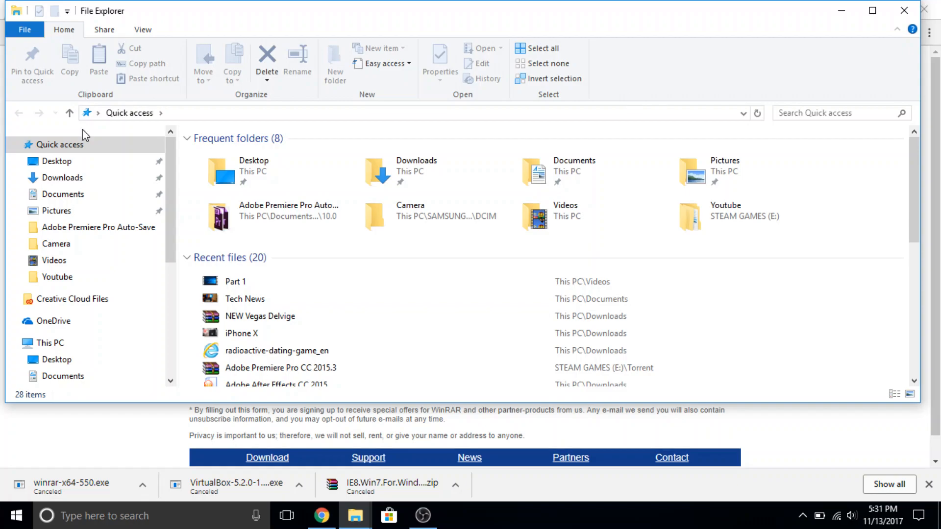
{"action": "left_click", "coordinate": [61, 178]}
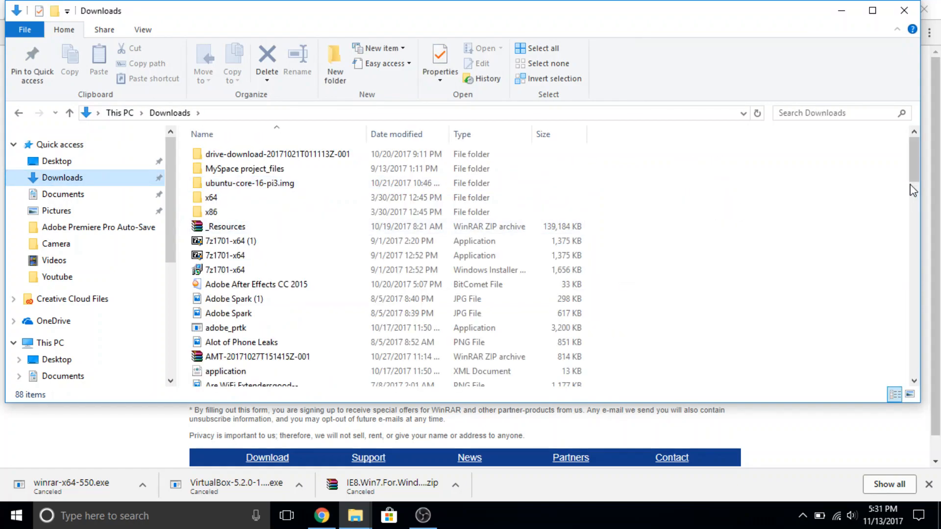
- Extract the IE9.Win7.For.Windows.VirtualBox archive to the Desktop with WinRAR
{"action": "left_click_drag", "start_coordinate": [914, 169], "coordinate": [912, 203]}
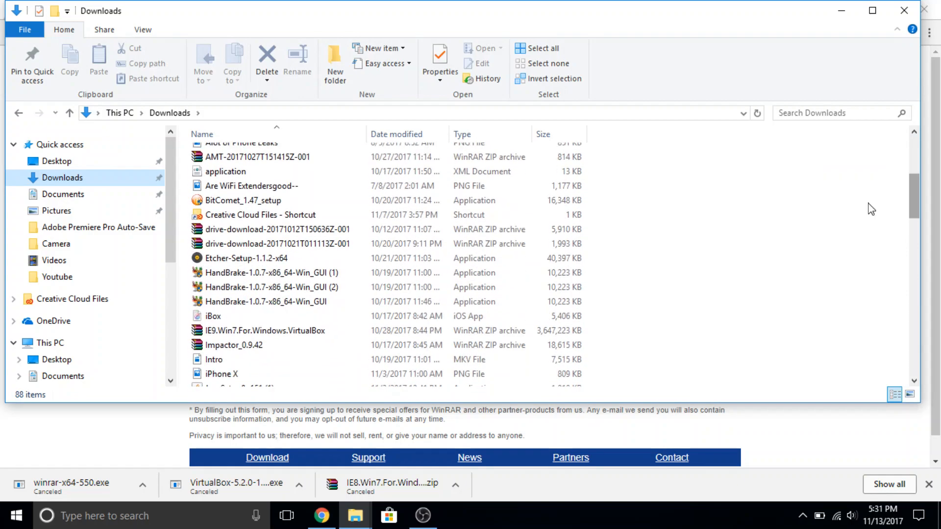
{"action": "right_click", "coordinate": [391, 337]}
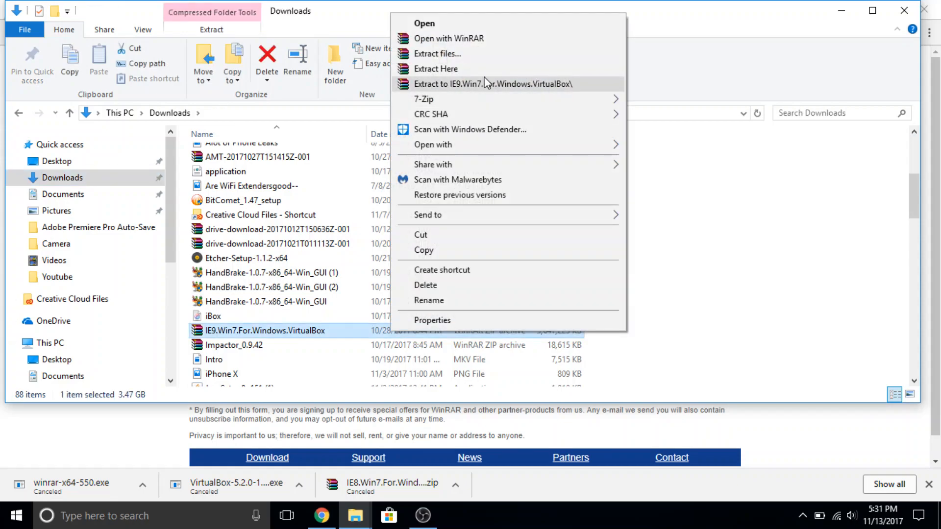
{"action": "left_click", "coordinate": [481, 54]}
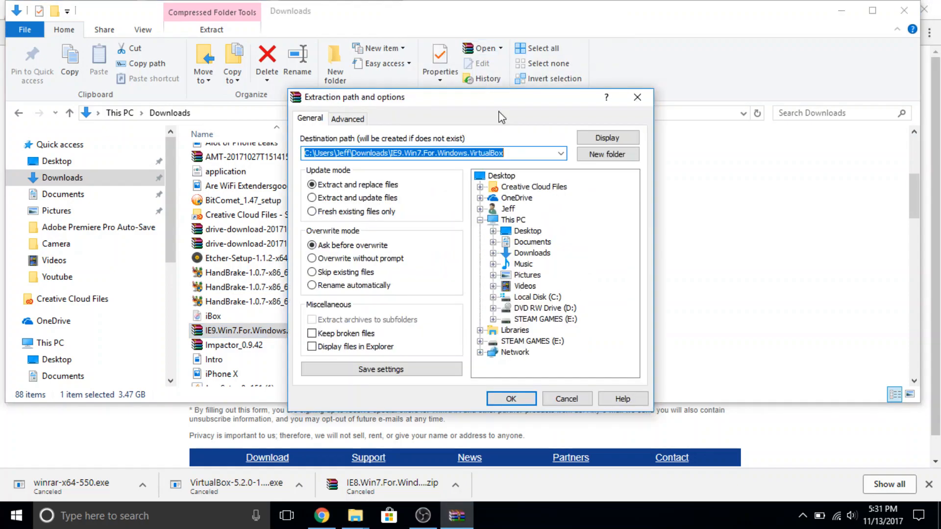
{"action": "left_click", "coordinate": [527, 231]}
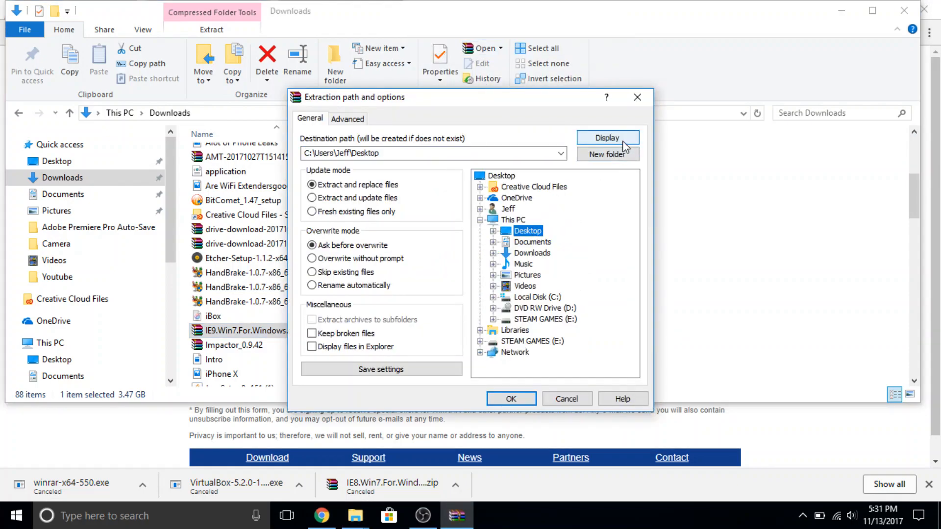
{"action": "left_click", "coordinate": [512, 399]}
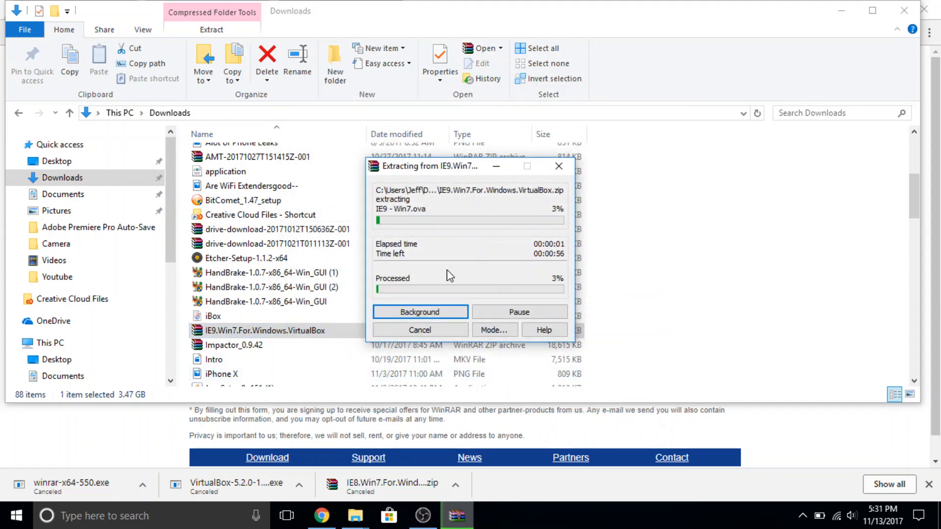
- Run the VirtualBox-5.2.0-118431-Win installer from the Downloads folder as administrator
{"action": "left_click", "coordinate": [741, 236]}
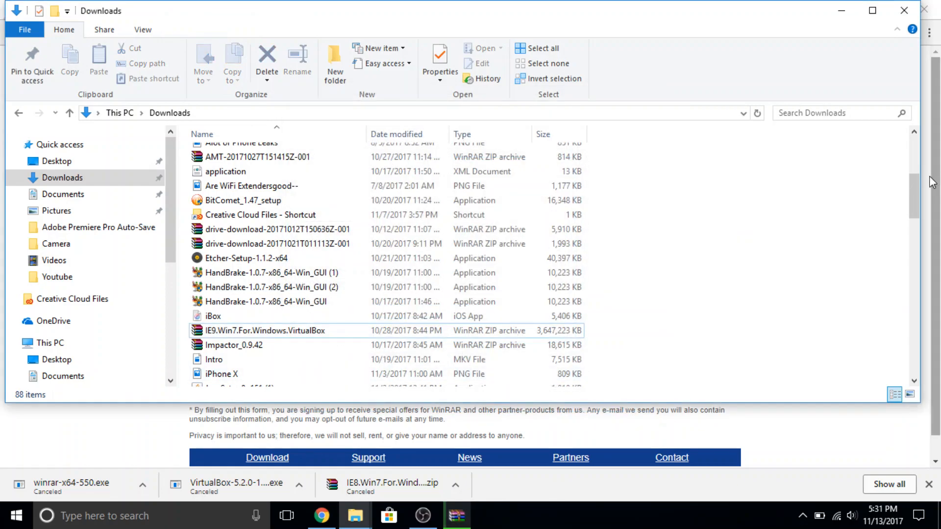
{"action": "left_click_drag", "start_coordinate": [914, 196], "coordinate": [915, 230]}
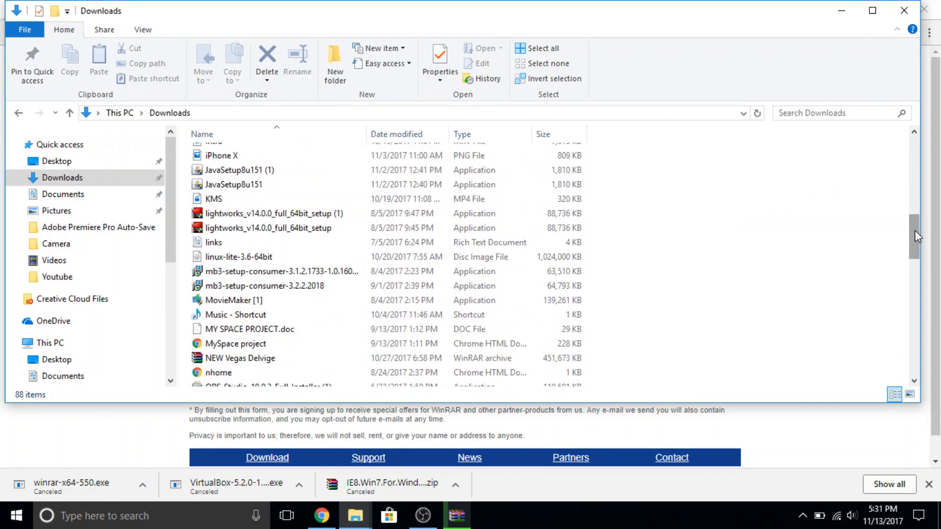
{"action": "left_click_drag", "start_coordinate": [914, 230], "coordinate": [907, 333]}
{"action": "left_click", "coordinate": [405, 322]}
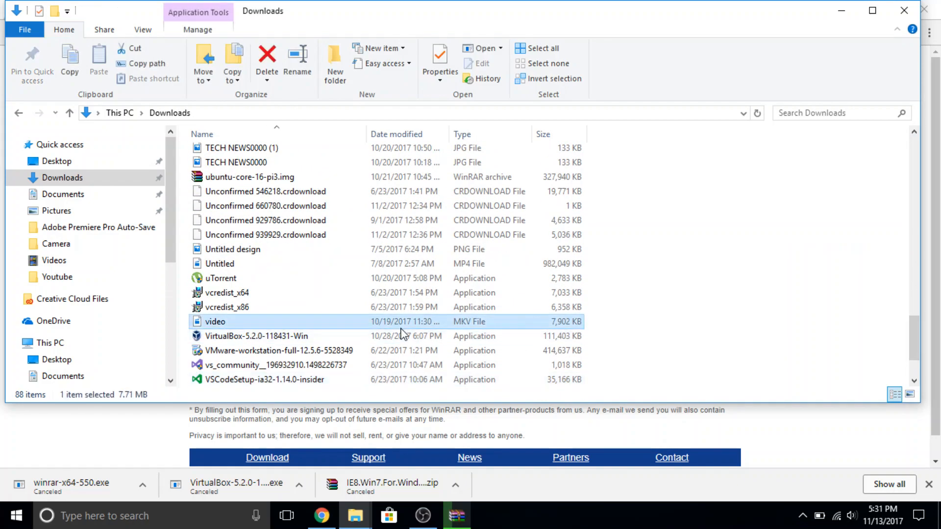
{"action": "left_click", "coordinate": [402, 335]}
{"action": "right_click", "coordinate": [389, 336]}
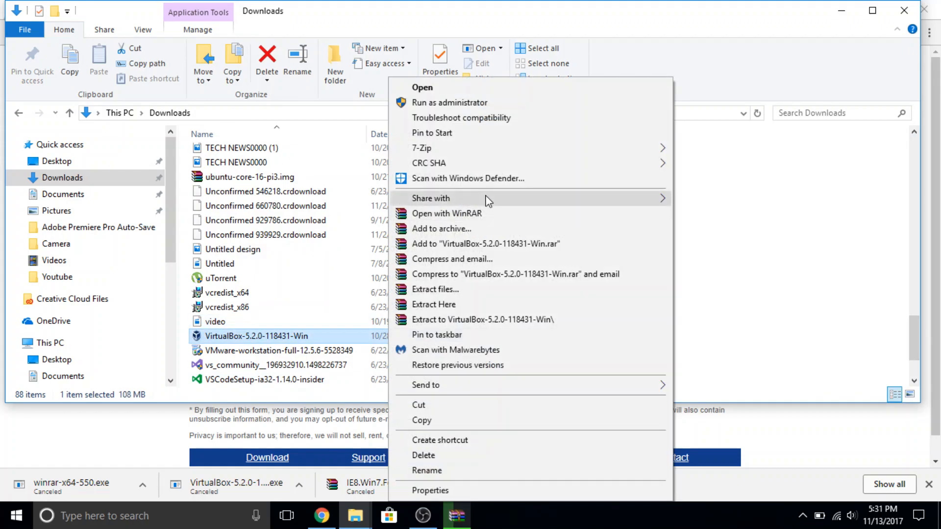
{"action": "left_click", "coordinate": [502, 103]}
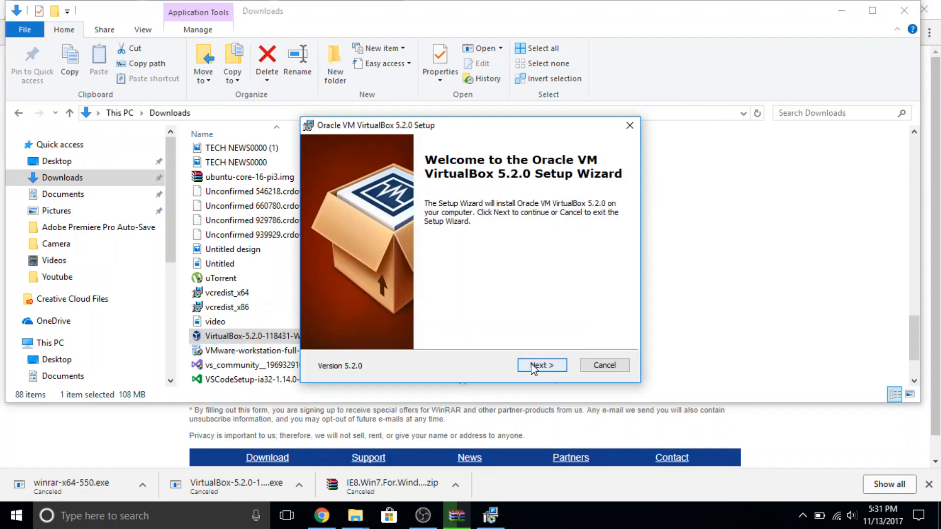
- Install VirtualBox 5.2.0 with the default features, location and shortcut options, and agree to the network interface reset
{"action": "left_click", "coordinate": [534, 369]}
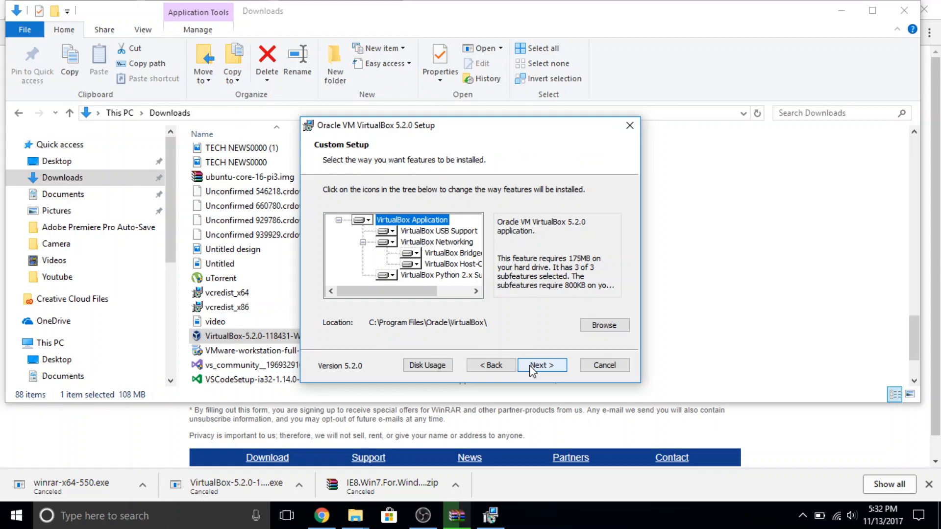
{"action": "left_click", "coordinate": [546, 369]}
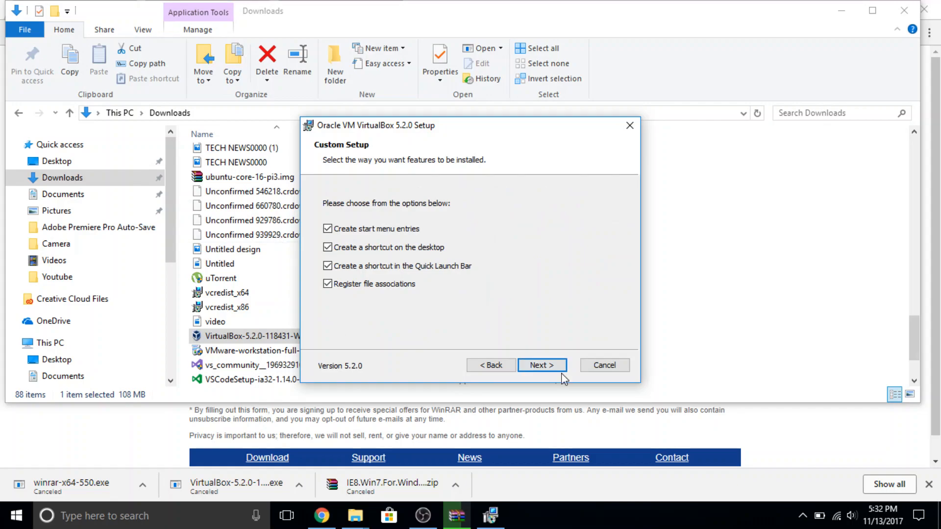
{"action": "left_click", "coordinate": [539, 365]}
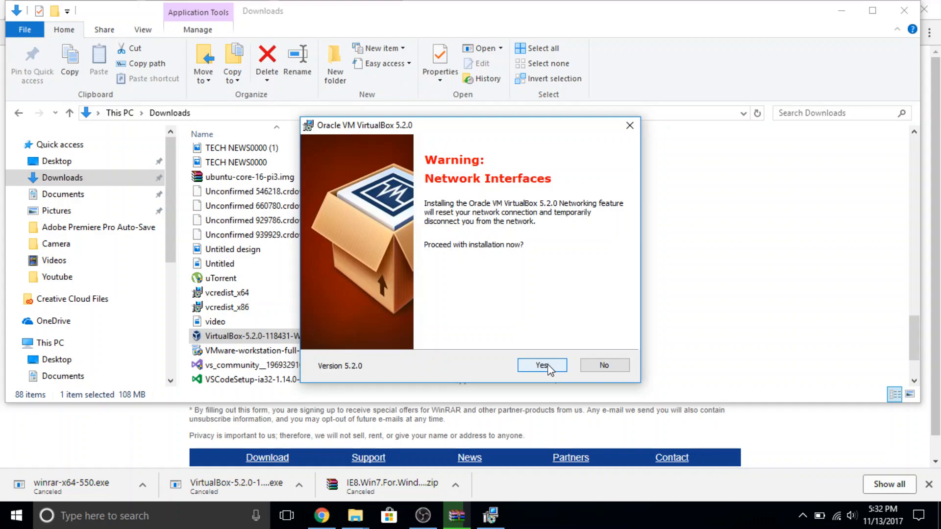
{"action": "left_click", "coordinate": [542, 365]}
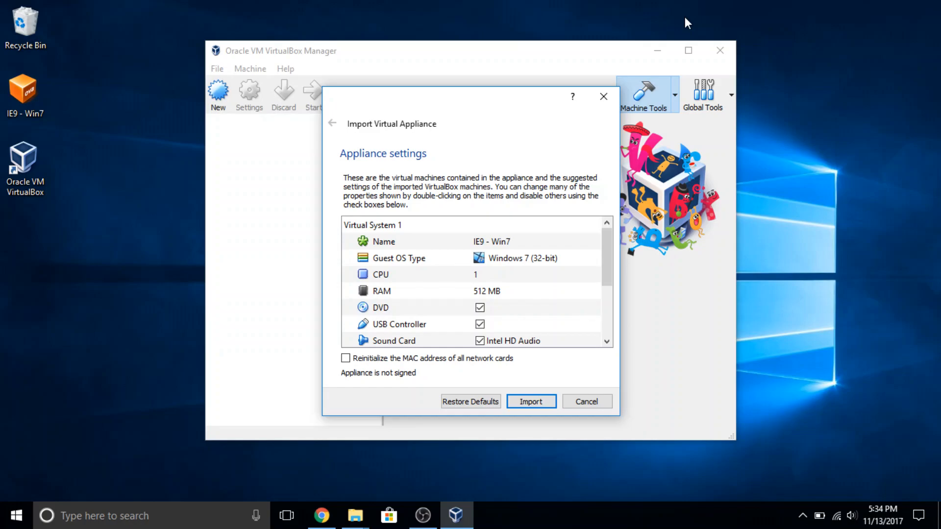
- Open the IE9 - Win7 appliance file on the desktop with VirtualBox Manager
{"action": "right_click", "coordinate": [32, 113]}
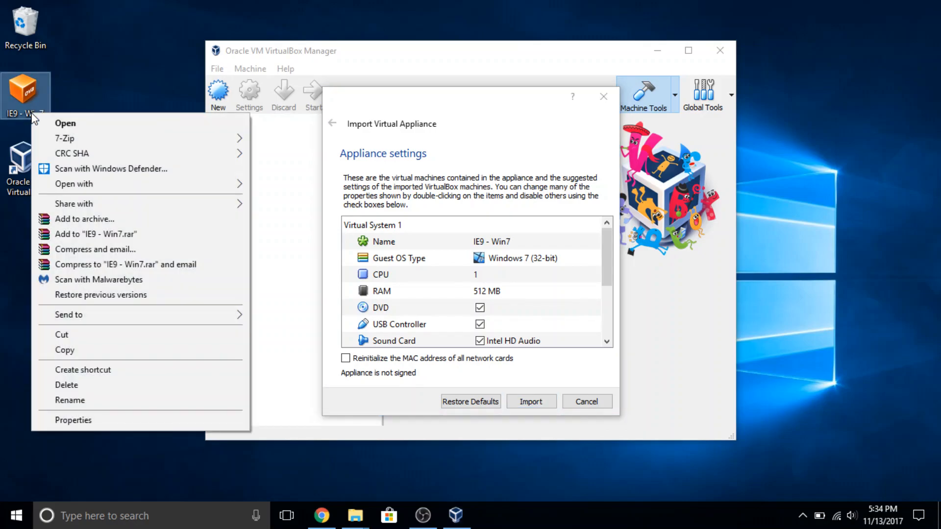
{"action": "mouse_move", "coordinate": [82, 191]}
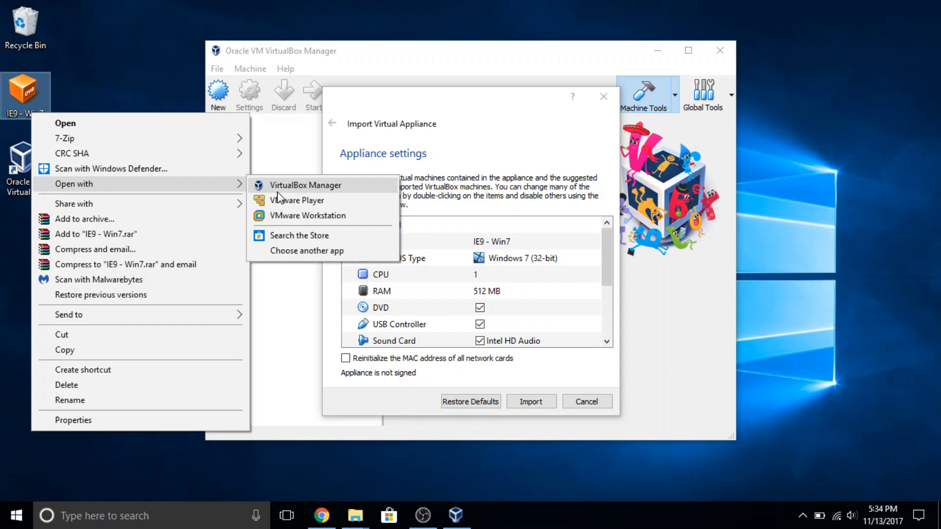
{"action": "left_click", "coordinate": [277, 191]}
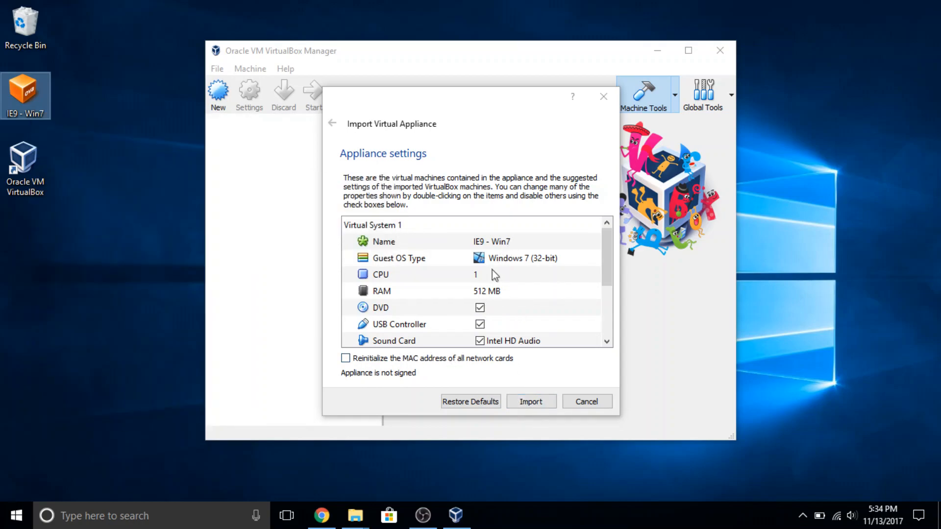
- Set the appliance's RAM to 1028 MB, review the remaining appliance settings and import it
{"action": "double_click", "coordinate": [496, 291]}
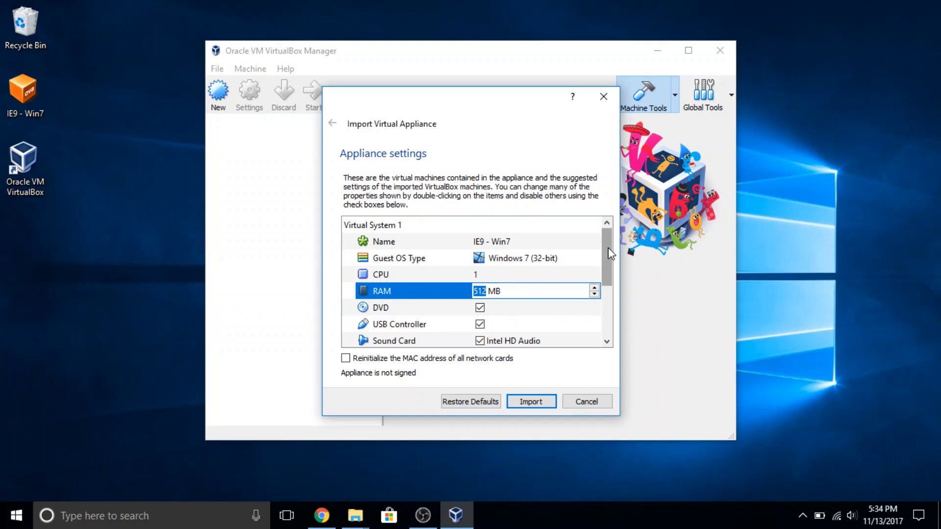
{"action": "type", "text": "1028"}
{"action": "key", "text": "Return"}
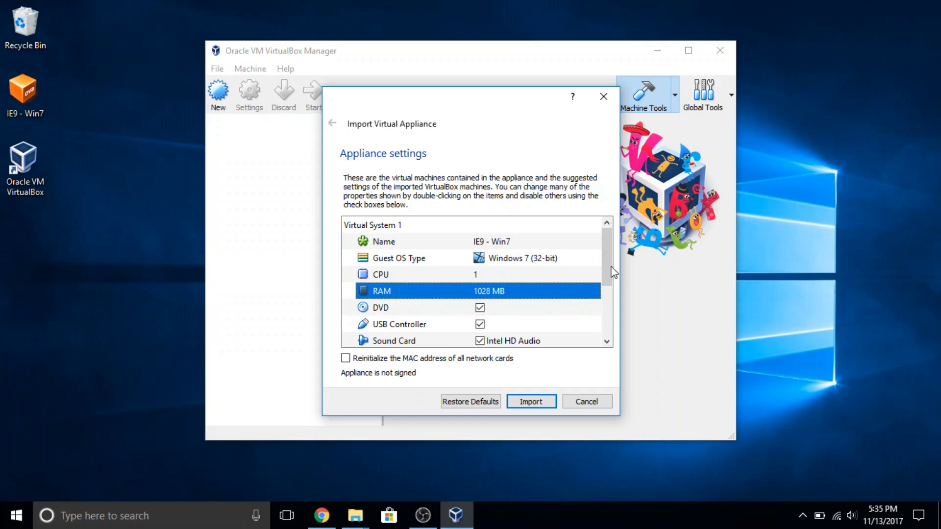
{"action": "left_click_drag", "start_coordinate": [606, 260], "coordinate": [606, 317]}
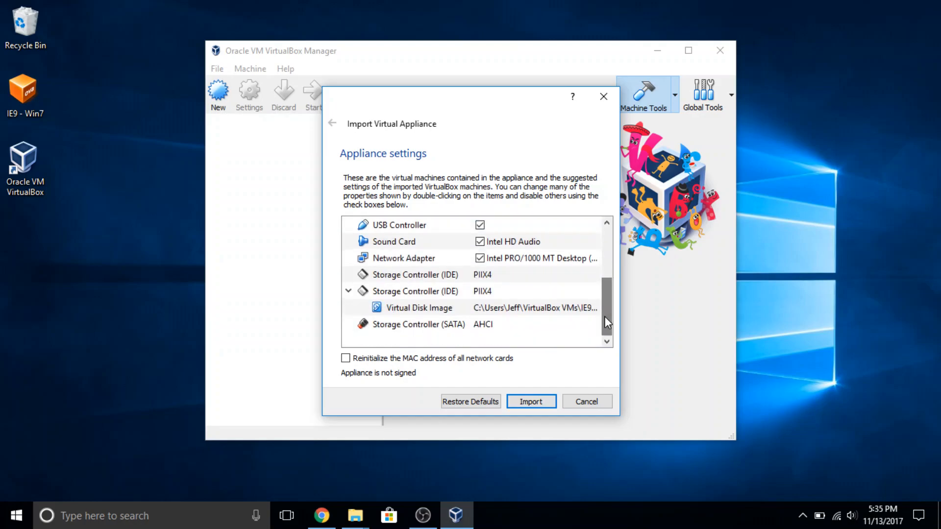
{"action": "left_click", "coordinate": [545, 406]}
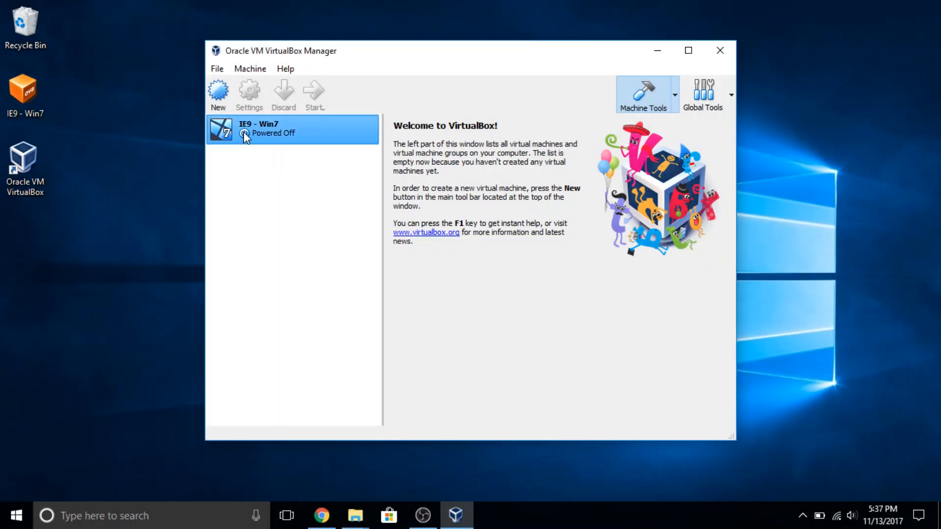
- Start the IE9 - Win7 virtual machine and maximize its window
{"action": "left_click", "coordinate": [248, 133]}
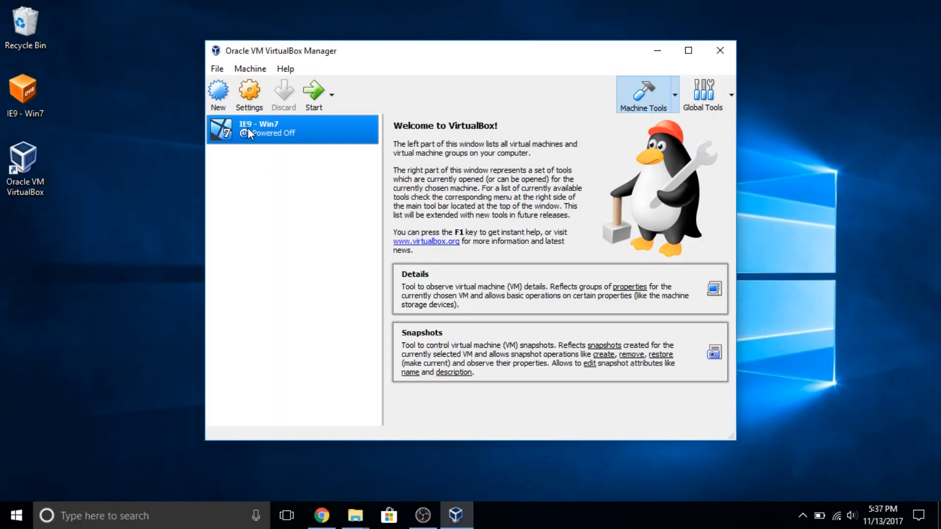
{"action": "left_click", "coordinate": [304, 103]}
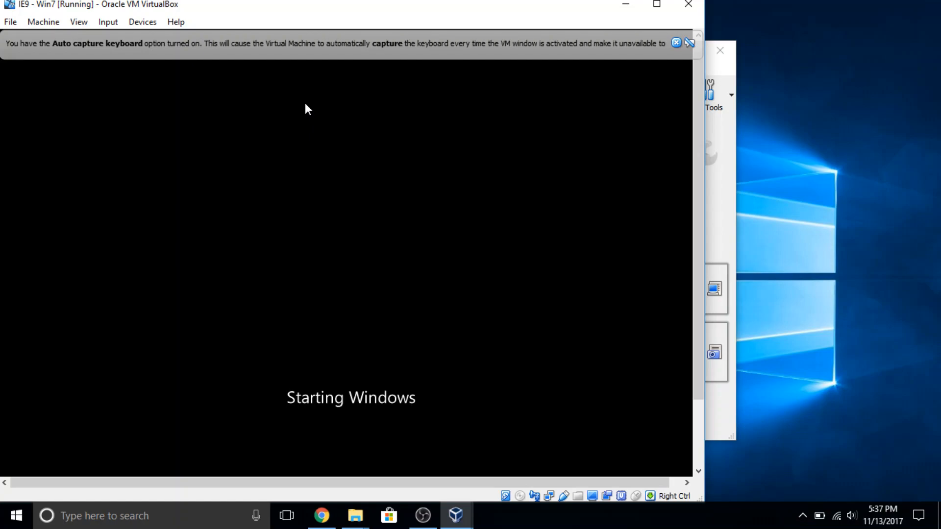
{"action": "left_click", "coordinate": [657, 5]}
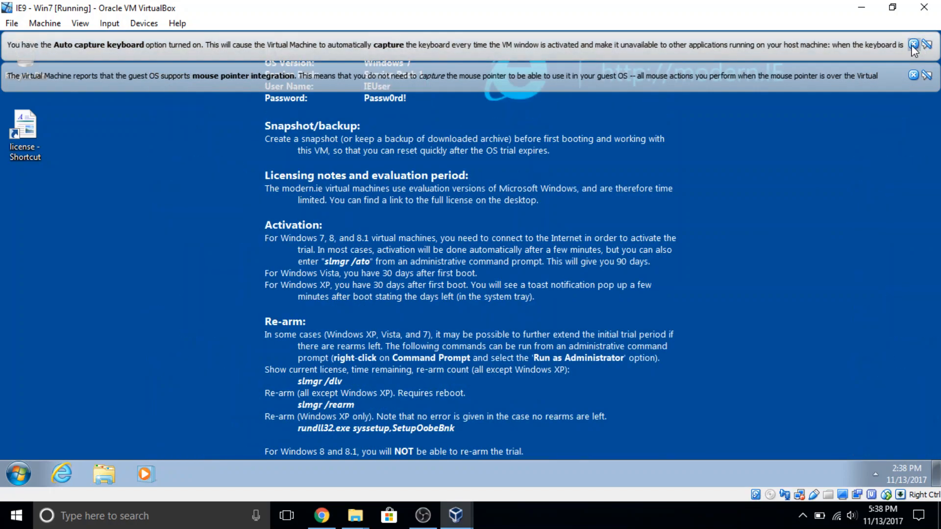
- Set the guest's network location to Home network and dismiss the Guest Additions update notification
{"action": "right_click", "coordinate": [535, 152]}
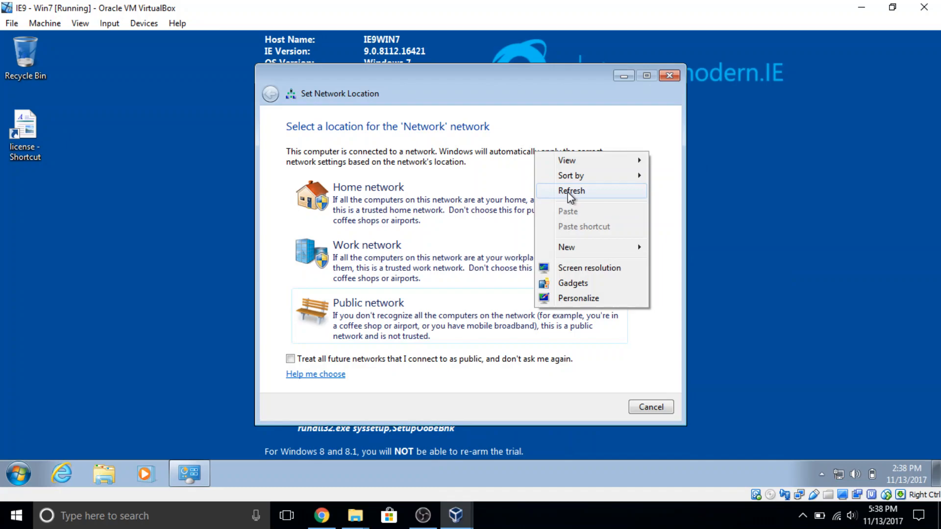
{"action": "left_click", "coordinate": [419, 188]}
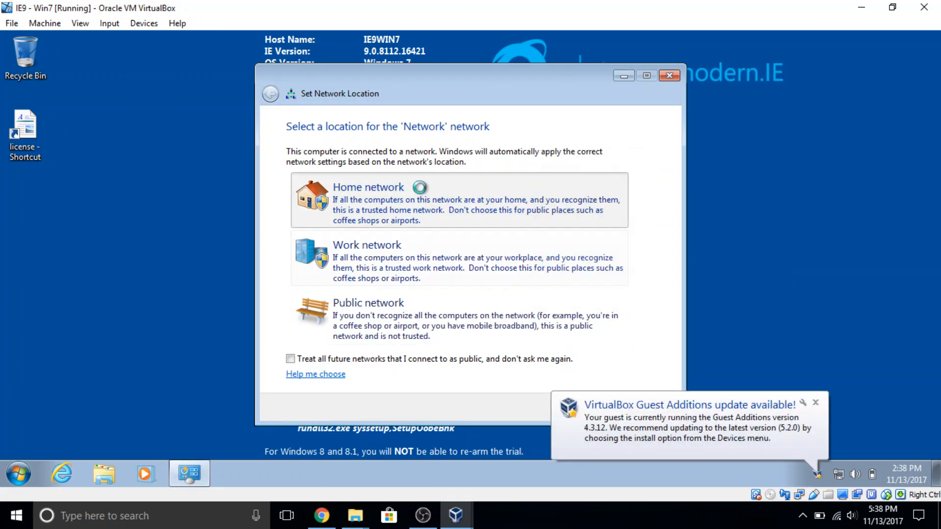
{"action": "left_click", "coordinate": [812, 404]}
- Apply the Windows 7 Aero theme to the guest desktop and minimize the Personalization window
{"action": "right_click", "coordinate": [842, 268]}
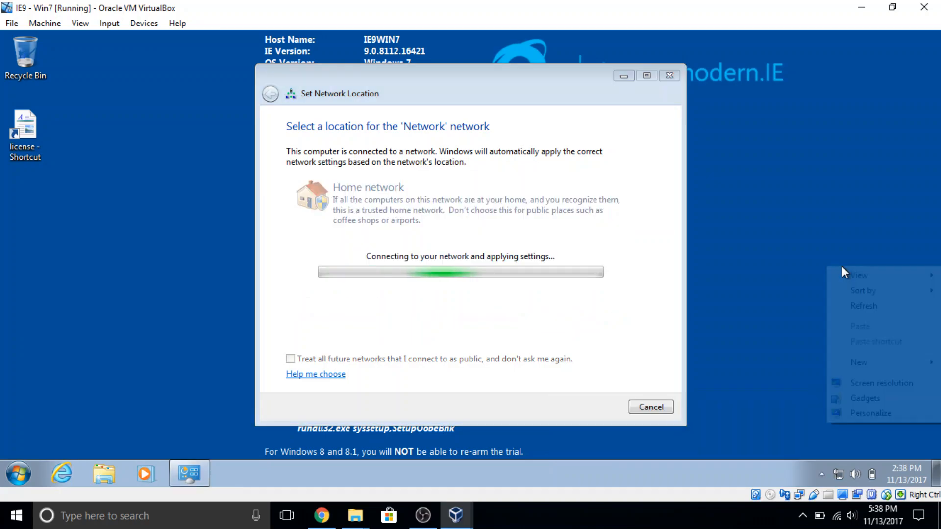
{"action": "left_click", "coordinate": [871, 413]}
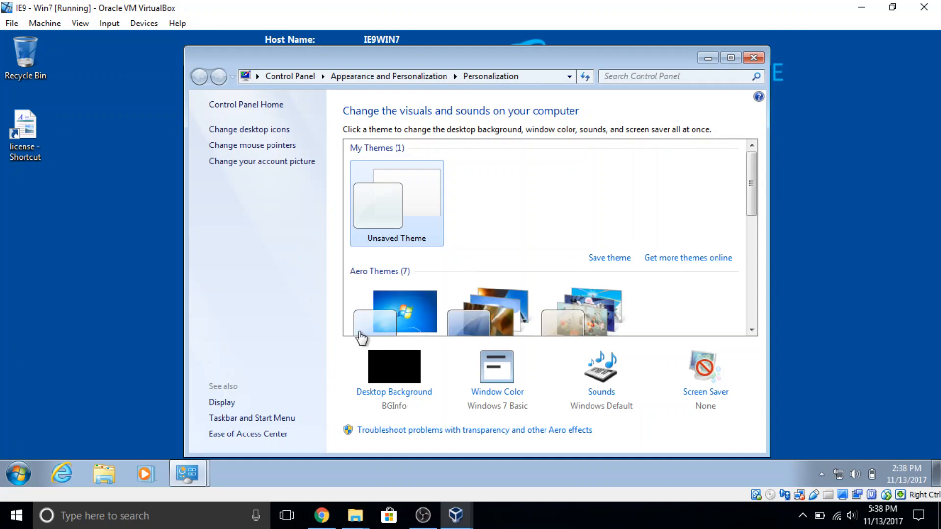
{"action": "left_click", "coordinate": [361, 333]}
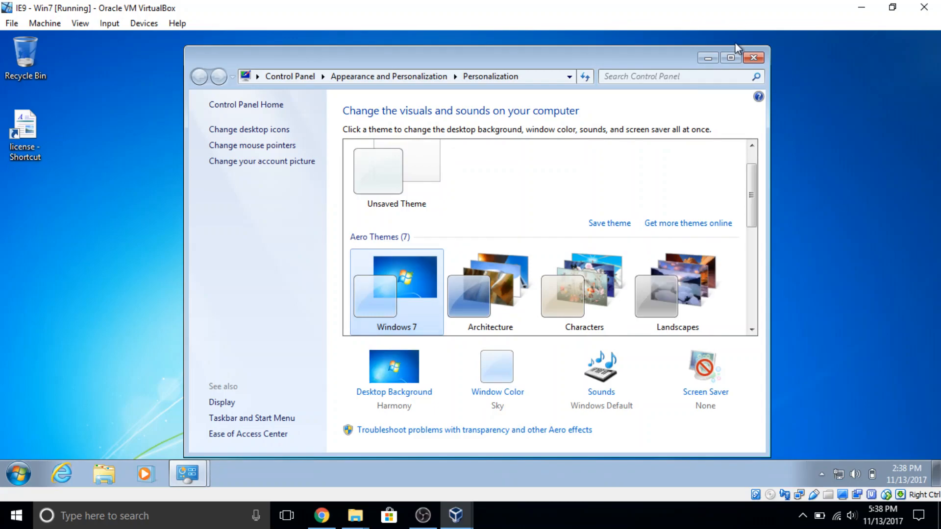
{"action": "left_click", "coordinate": [701, 58]}
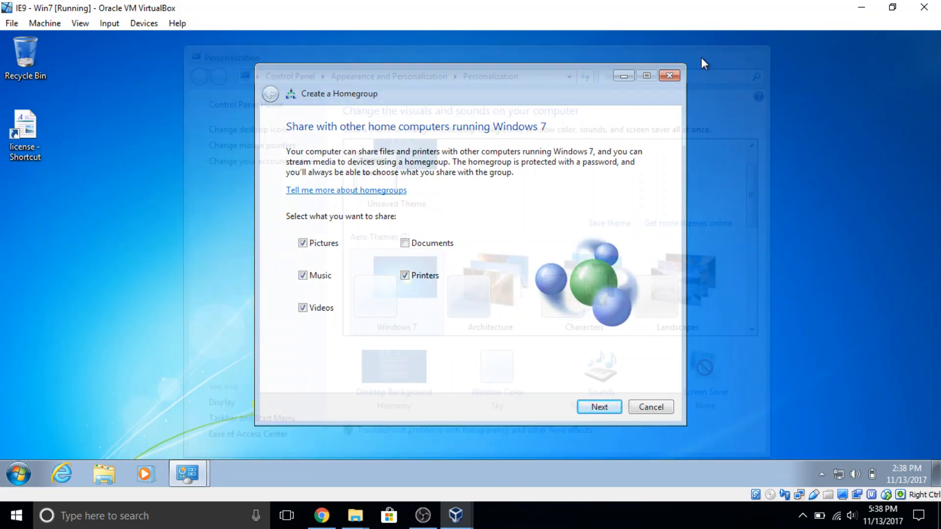
- Move the Create a Homegroup dialog aside and launch Internet Explorer in the virtual machine
{"action": "left_click_drag", "start_coordinate": [554, 80], "coordinate": [395, 66]}
{"action": "left_click", "coordinate": [60, 473]}
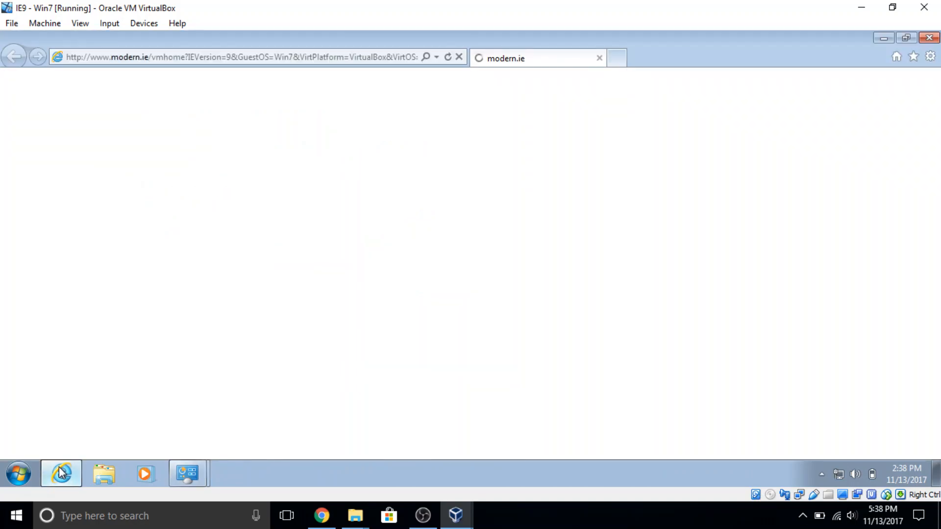
{"action": "mouse_move", "coordinate": [465, 522]}
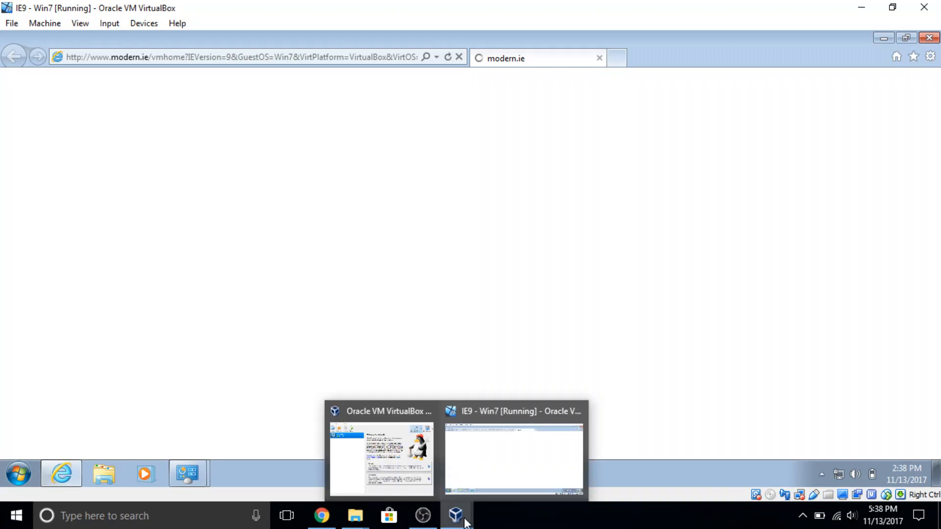